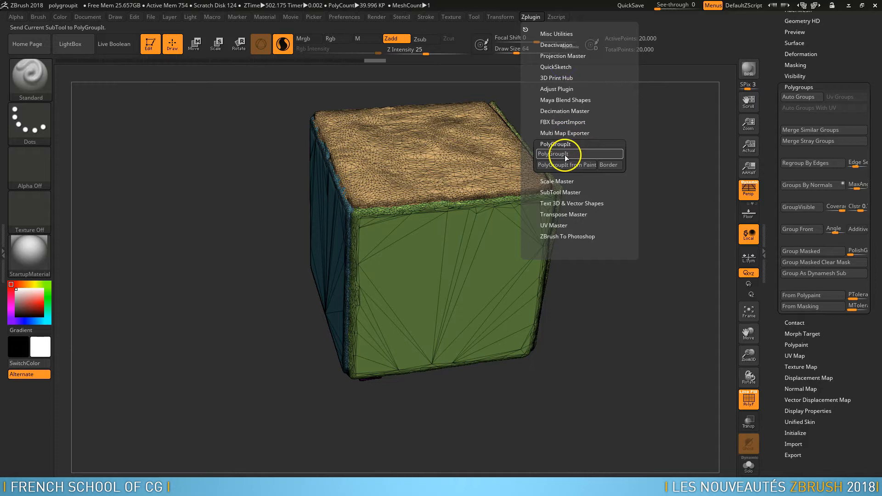
- Send the cube to PolyGroupIt and enable Extend so the generated groups fill the ungrouped edges
click(566, 153)
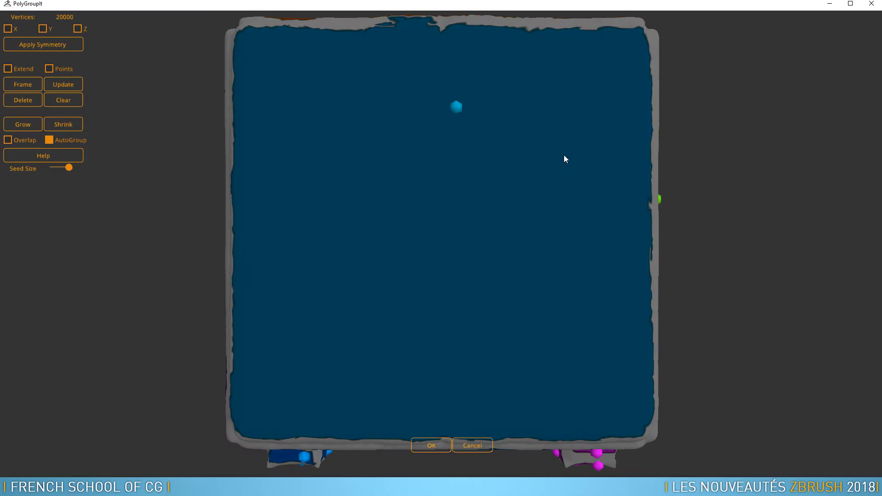
drag(735, 211, 599, 311)
drag(719, 258, 628, 136)
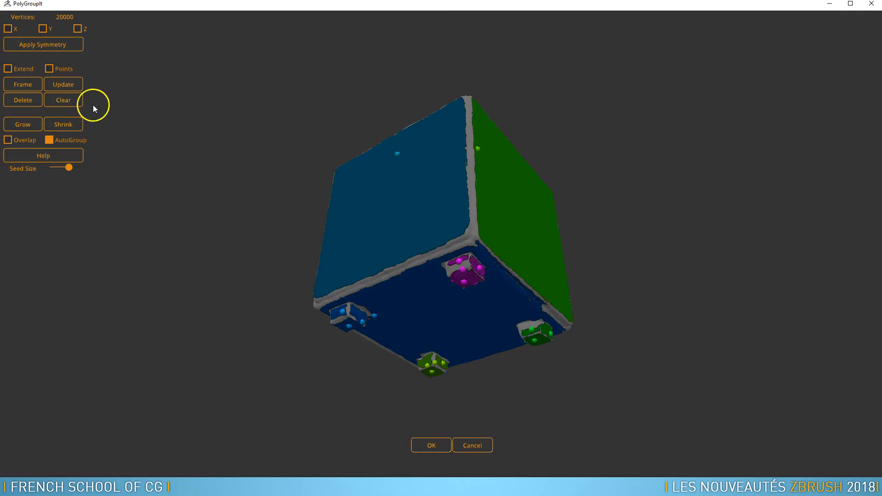
click(9, 69)
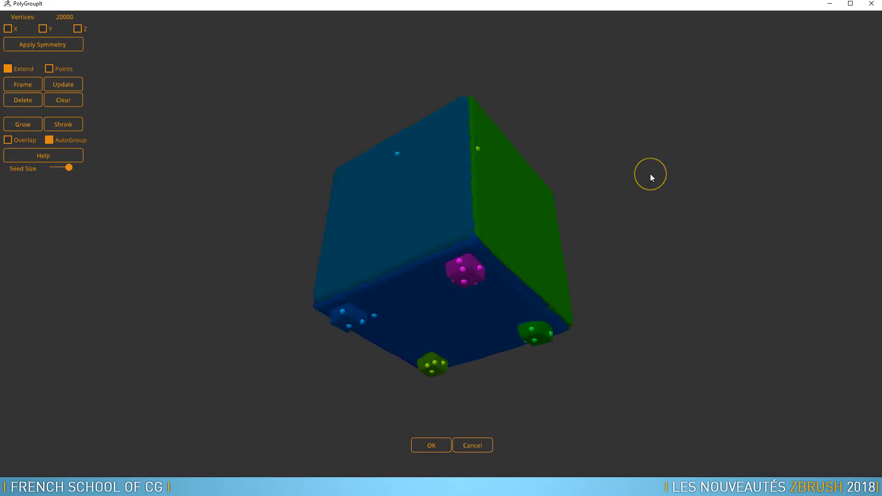
drag(651, 160, 604, 371)
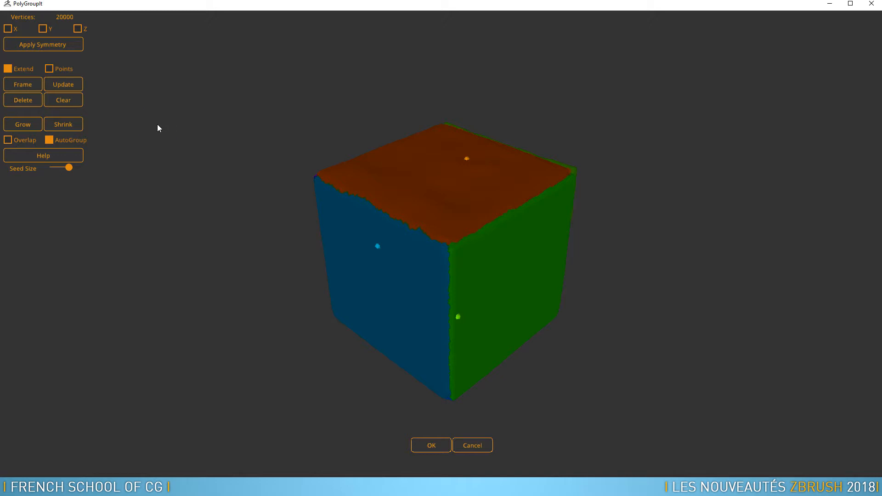
- Apply symmetry without an axis enabled and clear all seeds from the cube
click(36, 44)
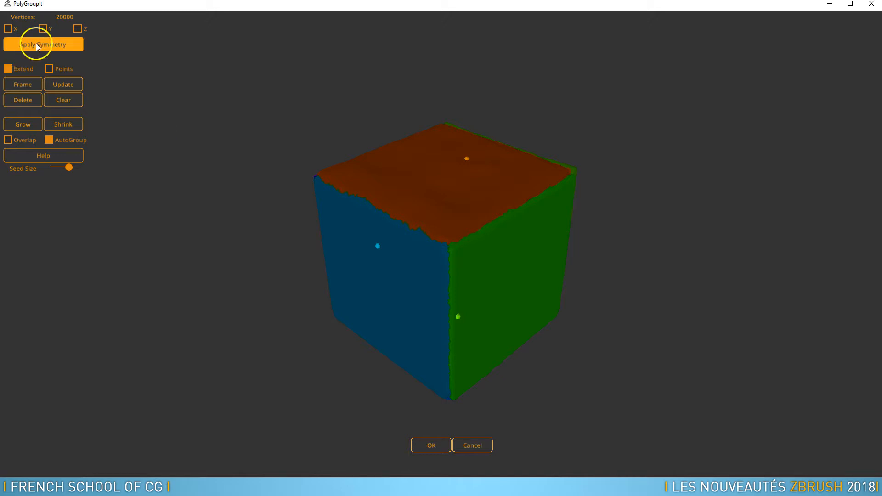
click(64, 102)
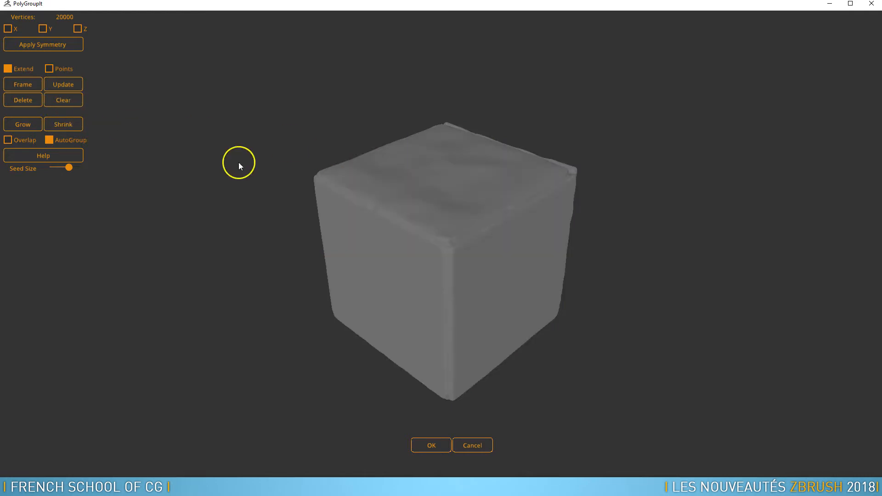
drag(707, 156, 733, 205)
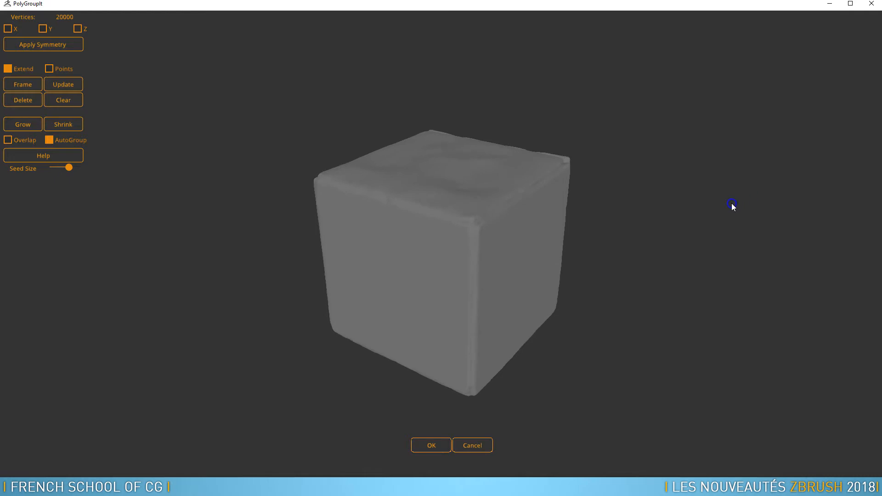
- Enable X symmetry, place a seed on the cube's side face, and turn off Extend
click(8, 29)
click(508, 272)
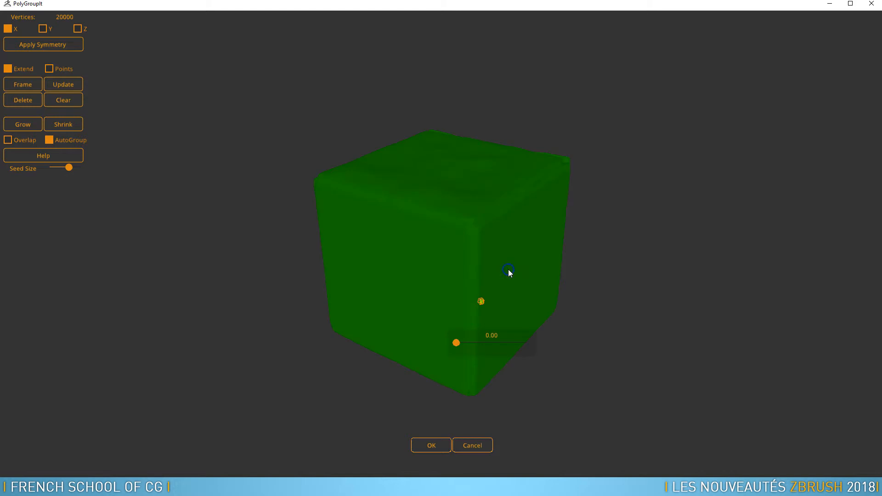
drag(648, 328, 435, 325)
click(8, 68)
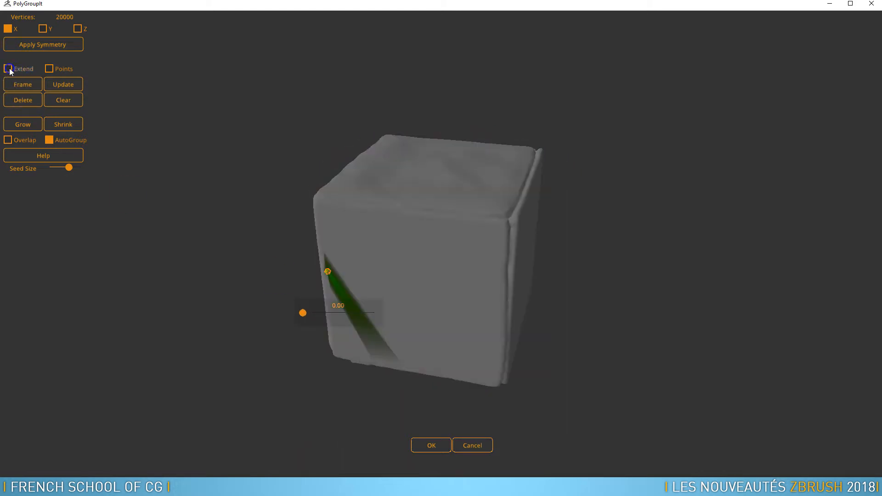
drag(169, 261, 632, 249)
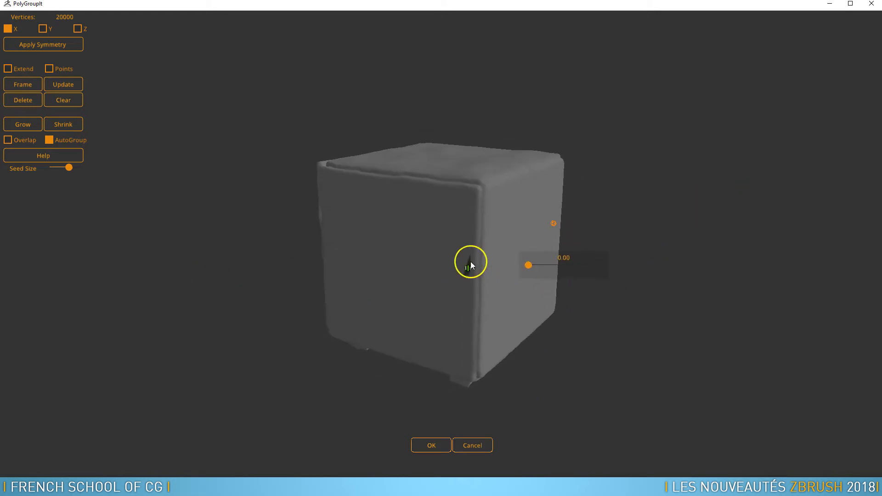
drag(638, 211, 274, 242)
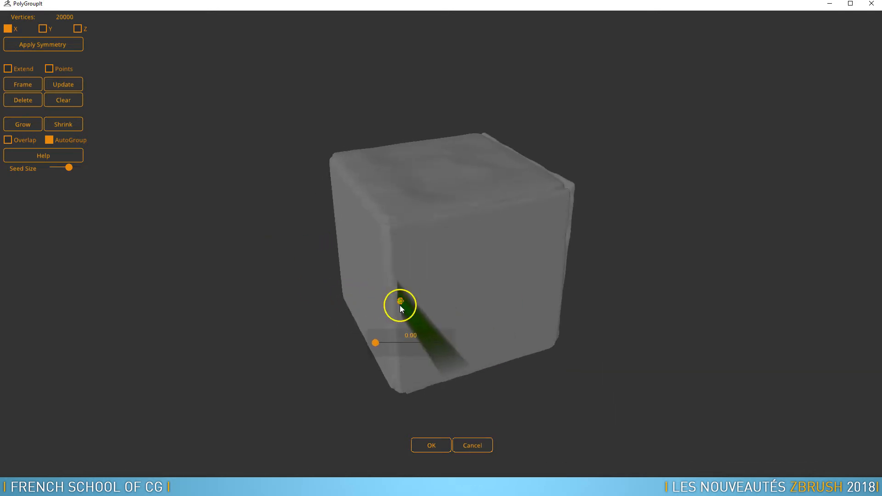
- Move the seed to just below the side face's upper edge and cancel the PolyGroupIt session
drag(401, 302, 485, 280)
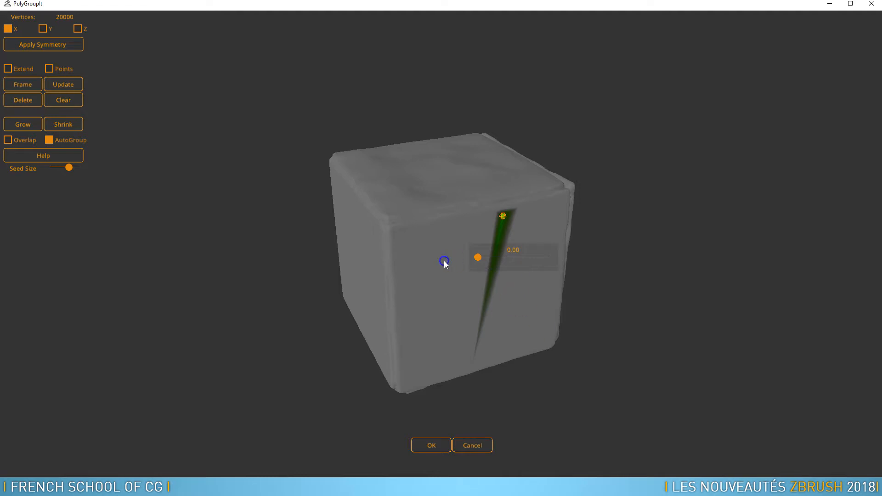
click(492, 217)
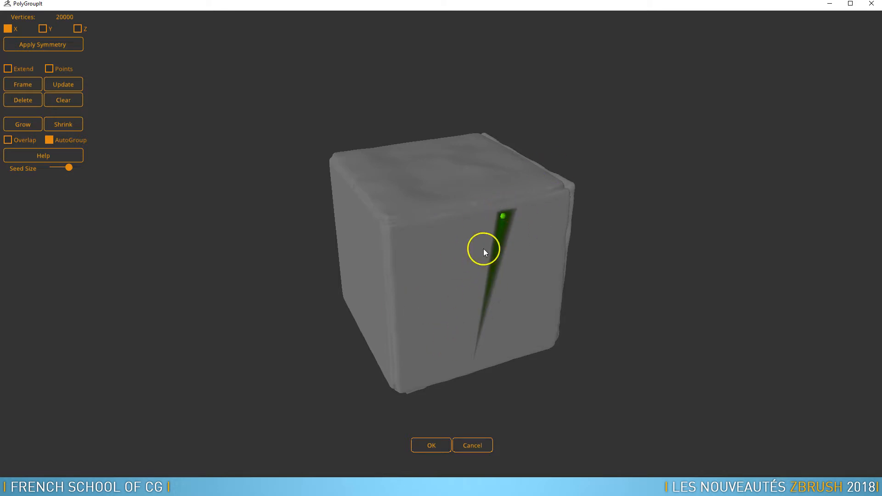
click(471, 445)
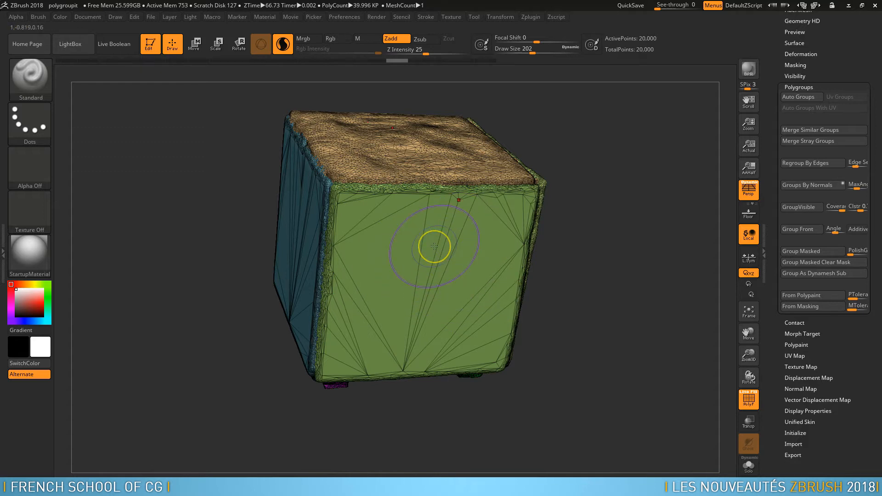
- Send the cube to PolyGroupIt again and clear all automatically generated seeds
click(531, 17)
click(556, 154)
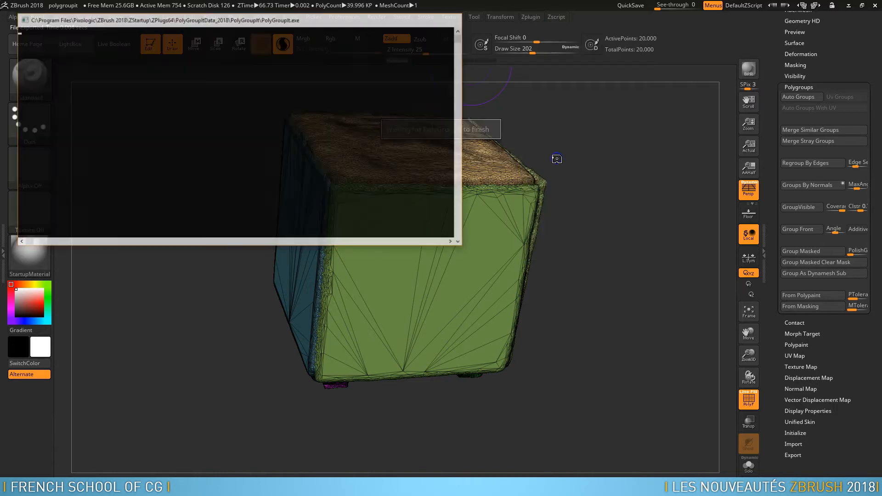
drag(740, 171, 731, 326)
alt+right_drag(729, 323, 347, 231)
drag(606, 282, 565, 303)
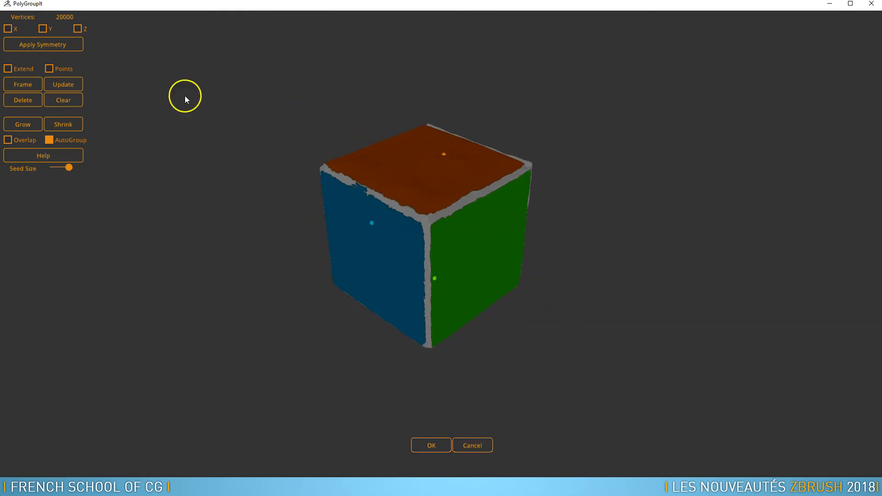
click(55, 95)
- Enable X symmetry, place a seed near the side face's upper edge, and set its value to 0.09
click(7, 28)
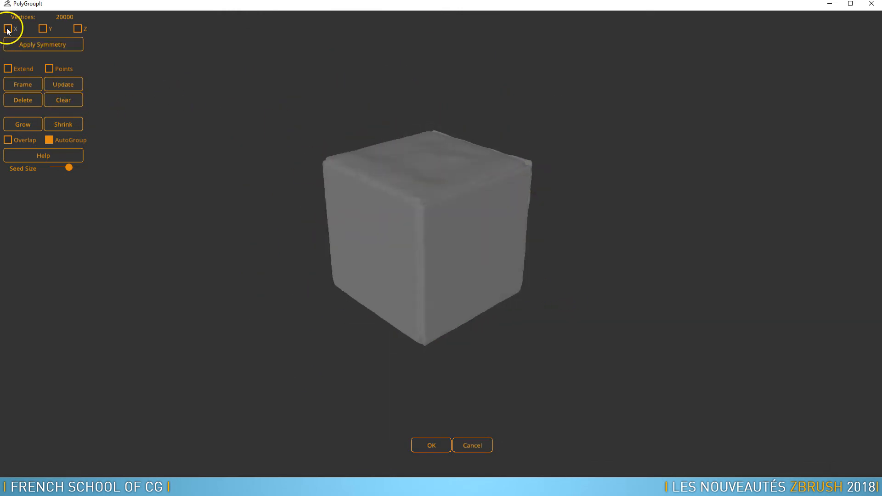
drag(617, 124, 655, 113)
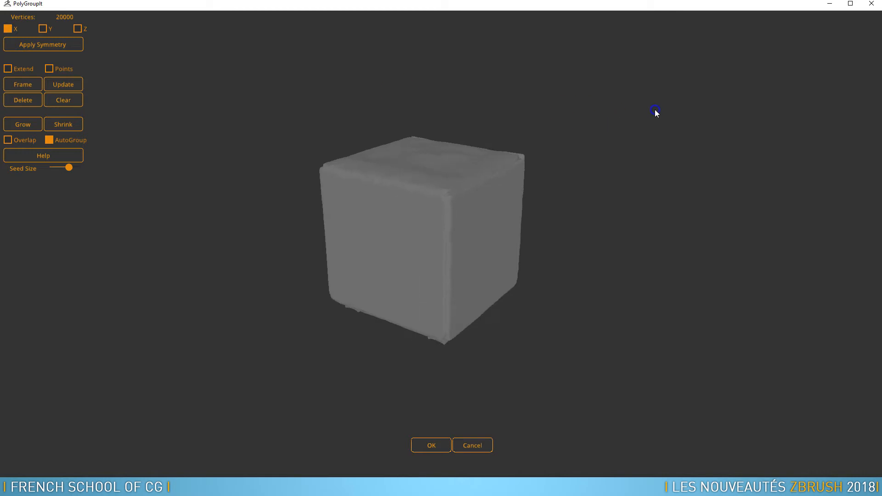
click(488, 231)
drag(550, 70, 758, 109)
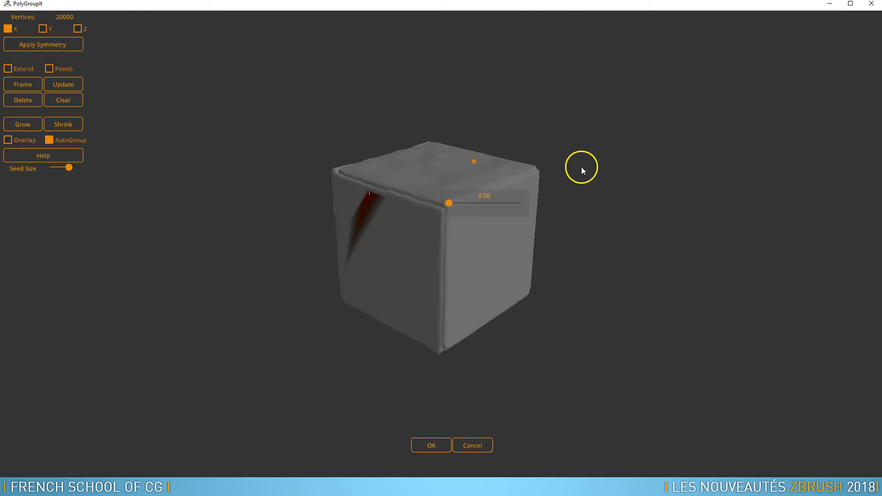
scroll(377, 160, up, 5)
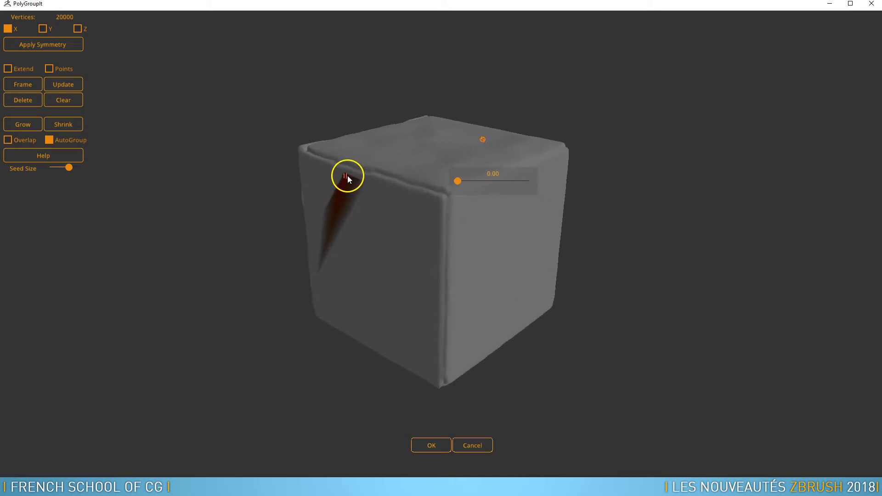
drag(719, 89, 433, 154)
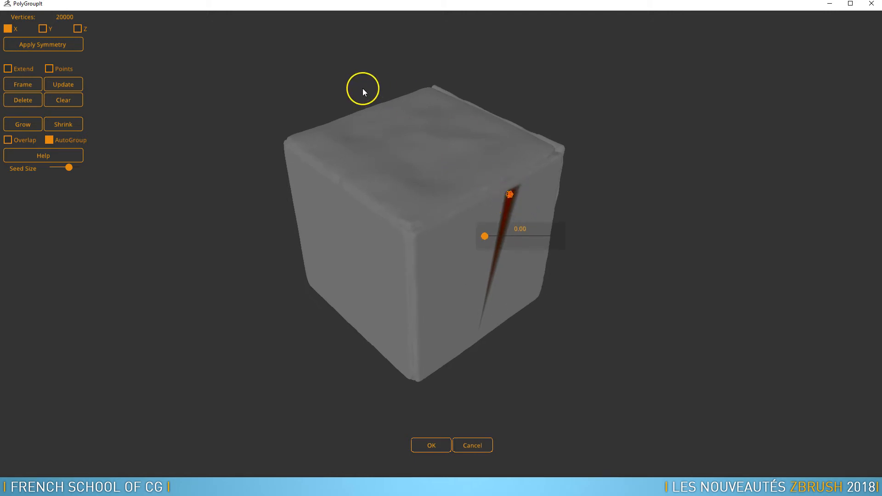
drag(488, 237, 495, 237)
click(662, 258)
- Try a seed on the face adjacent to the red one, set its value to 0.02, and delete it
drag(616, 309, 607, 28)
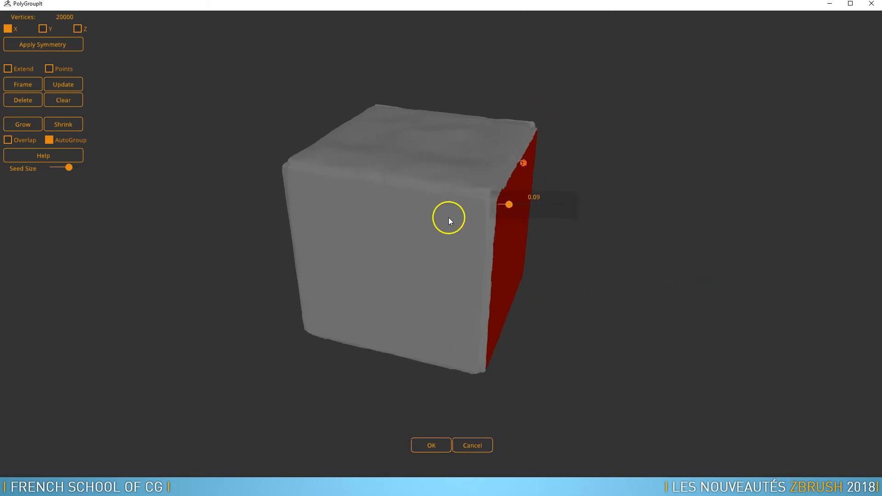
click(432, 223)
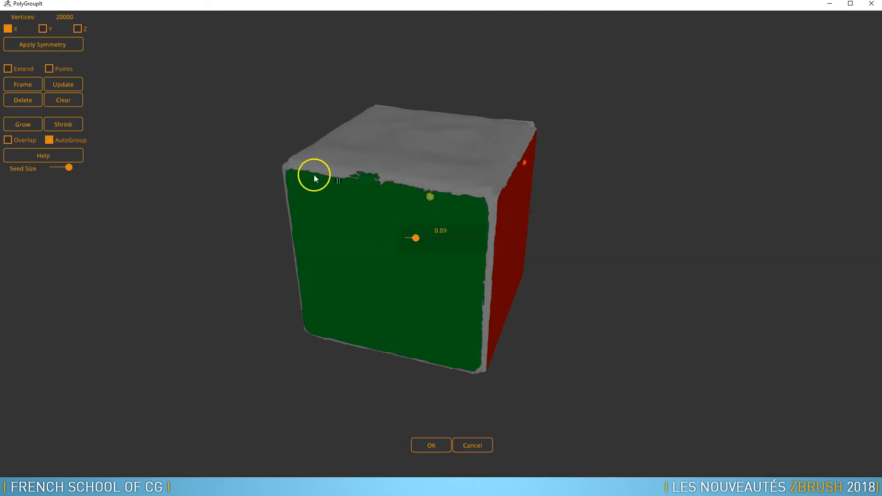
mouse_move(420, 239)
mouse_down()
mouse_move(396, 237)
mouse_move(414, 237)
mouse_up()
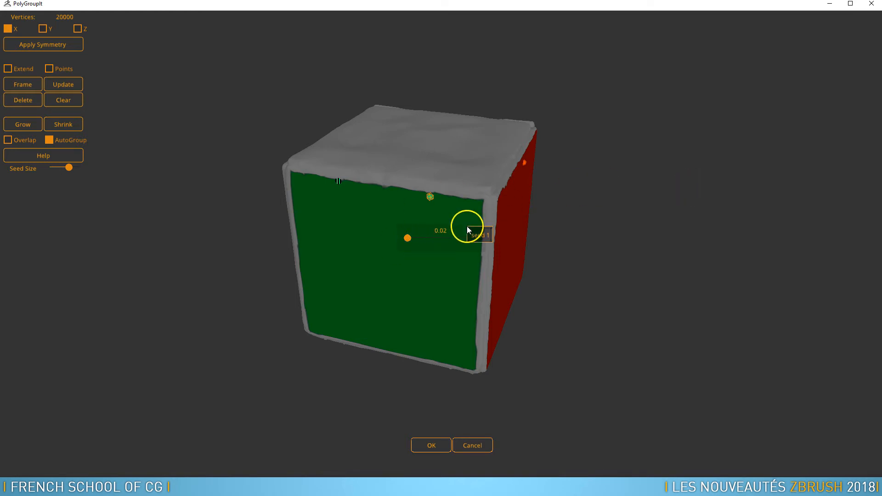
click(22, 99)
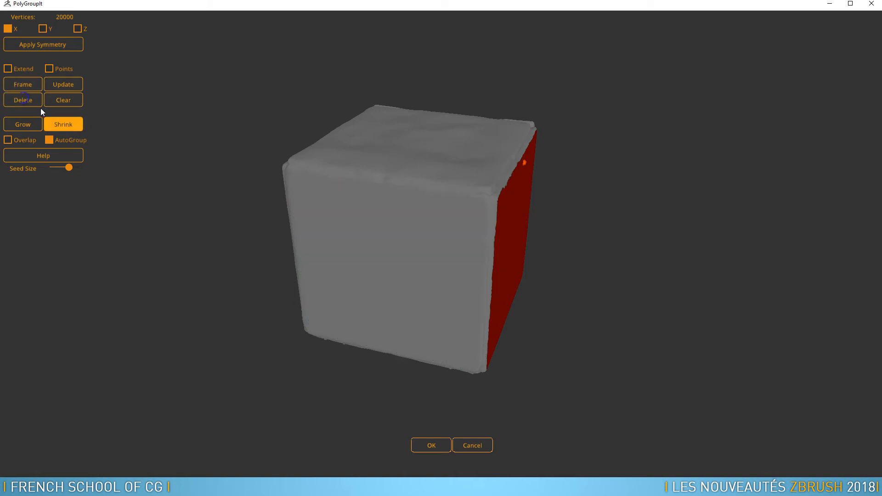
- Try an X-symmetric seed on the underside between the feet and delete it
drag(632, 225, 515, 248)
click(503, 280)
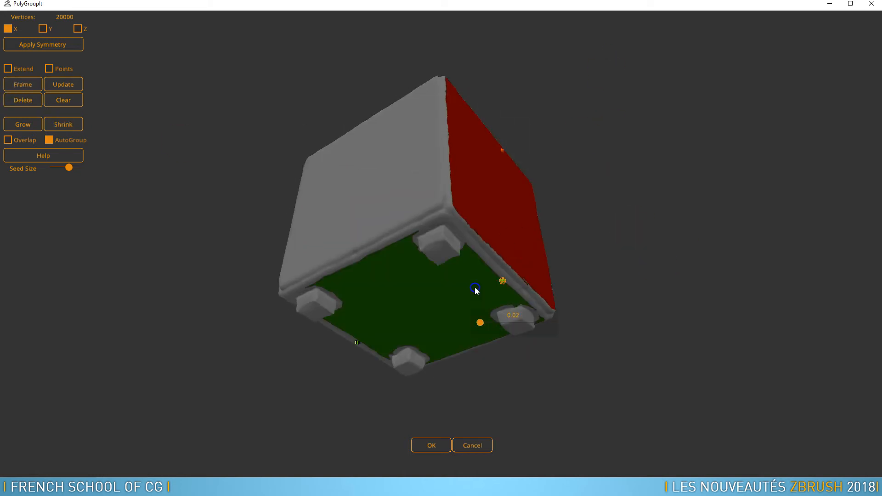
drag(640, 221, 640, 396)
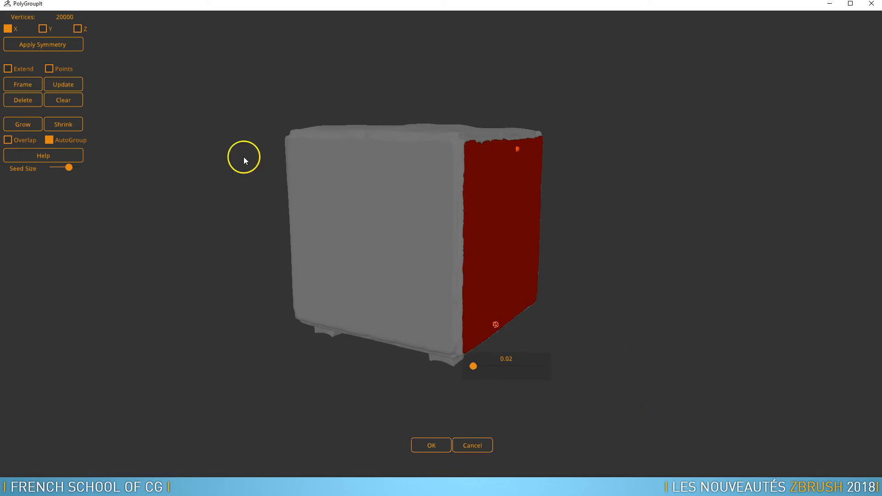
drag(639, 254, 664, 92)
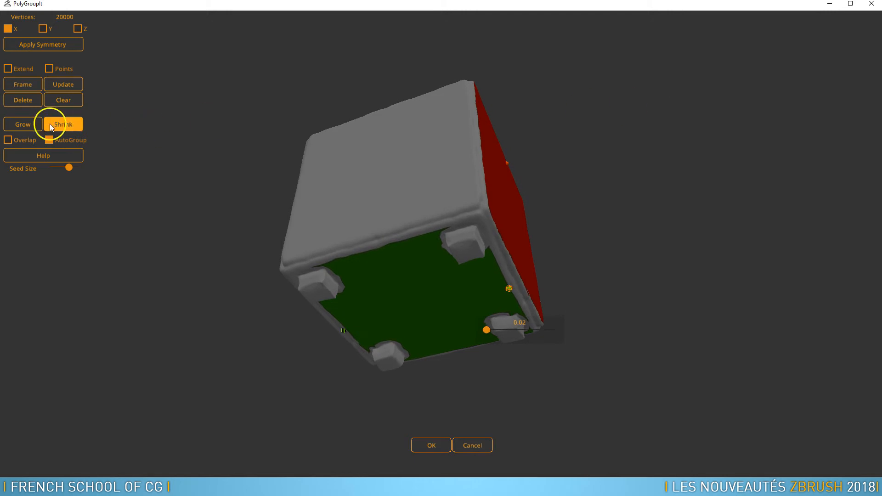
click(34, 103)
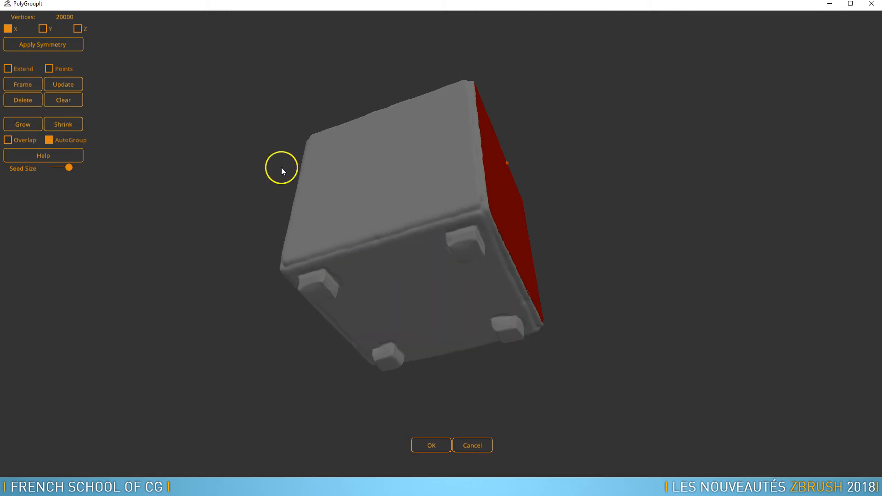
- Apply the X symmetry to the red side-face seed and check the opposite side of the cube
drag(638, 136, 558, 391)
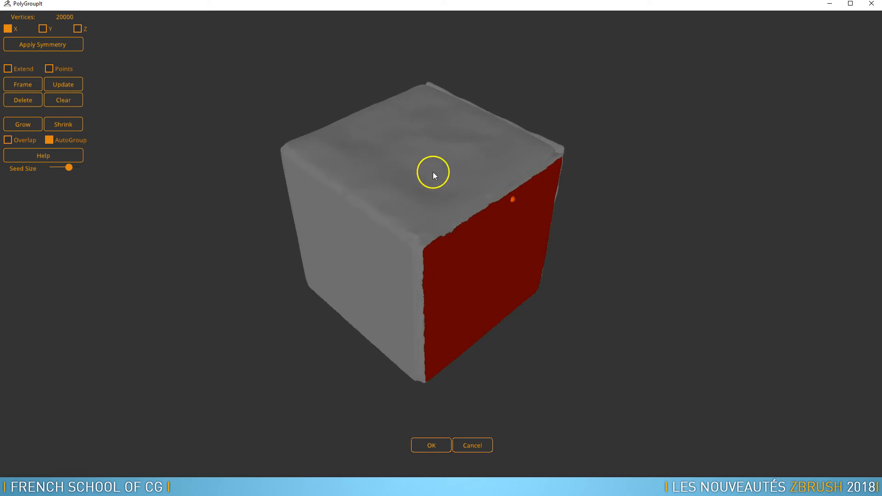
click(46, 46)
drag(579, 152, 879, 144)
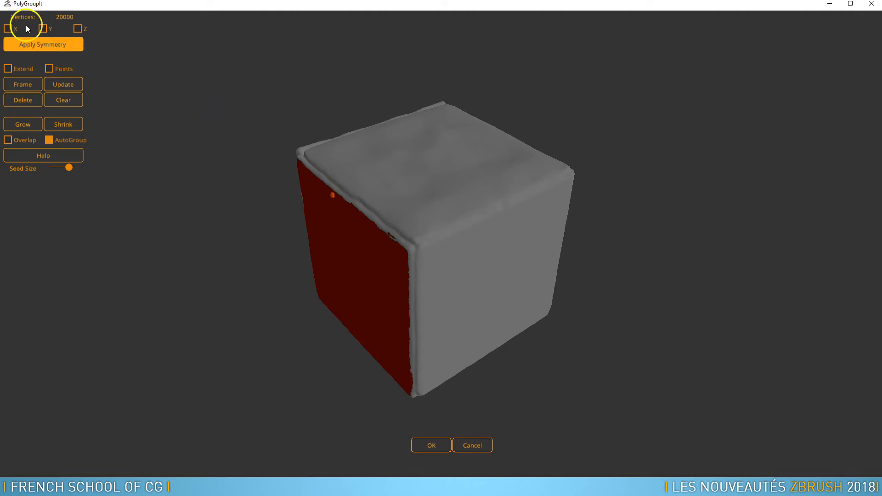
- Try a seed with Y symmetry on the face adjacent to the red one and delete it
click(43, 29)
drag(339, 148, 641, 204)
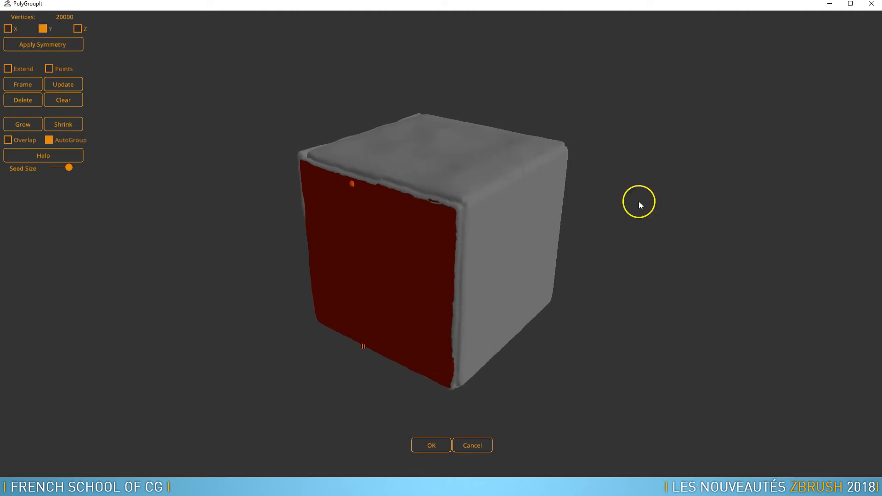
click(509, 227)
drag(516, 231, 325, 130)
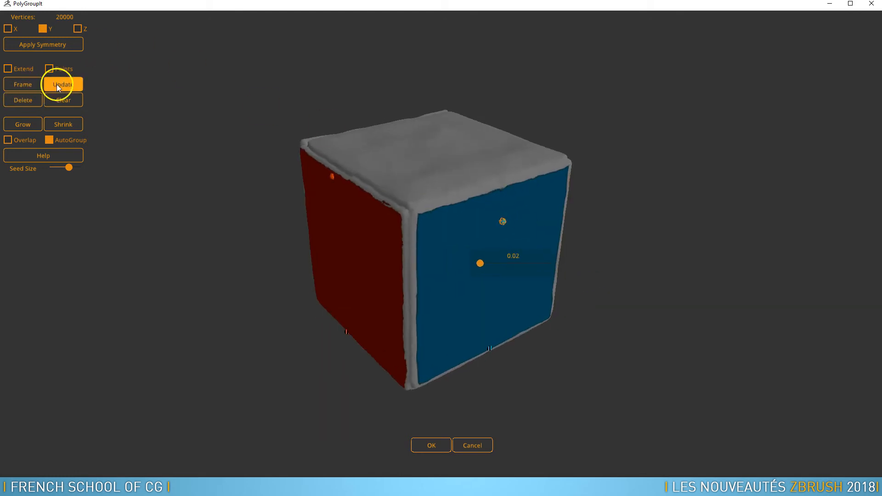
click(35, 99)
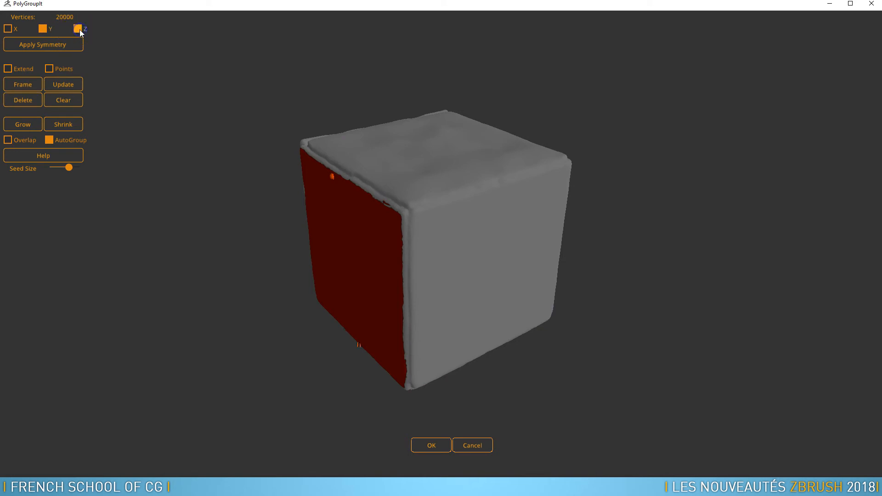
- Place a seed on the face adjacent to the red one using only Z symmetry
click(502, 221)
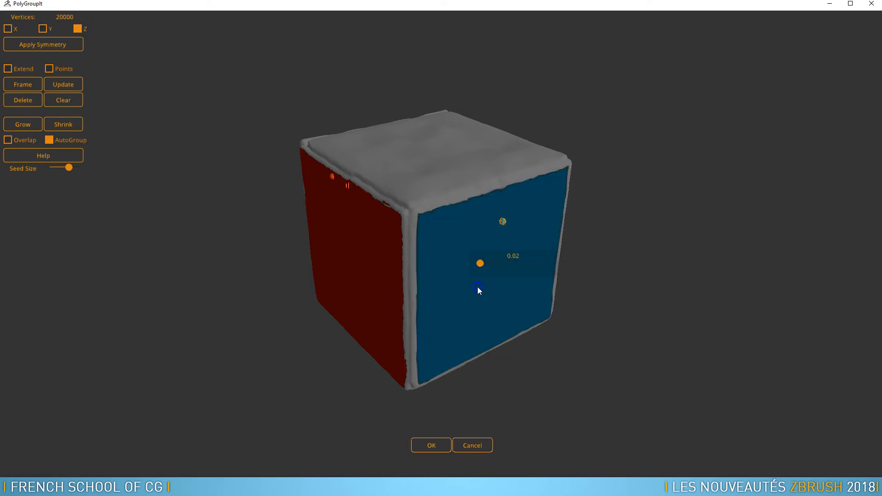
- Place a seed with only Y symmetry on the cube's top face and raise its coverage value to 0.07
drag(619, 186, 491, 134)
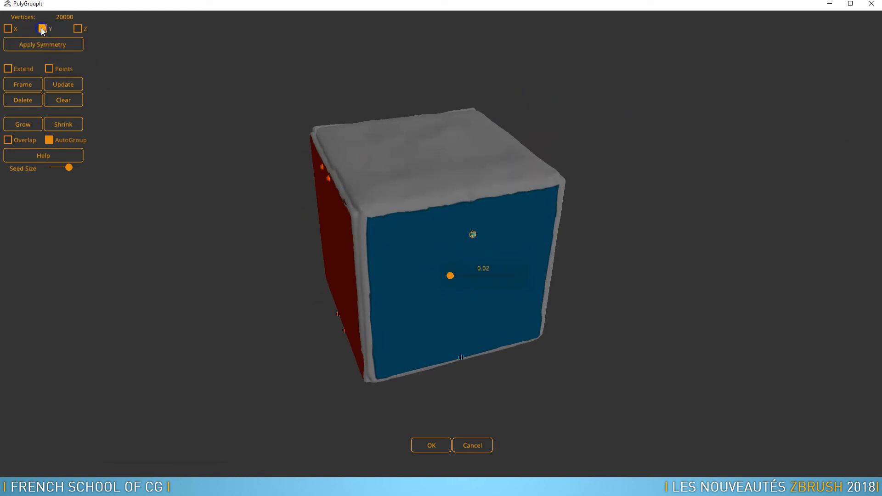
drag(715, 207, 515, 202)
click(428, 143)
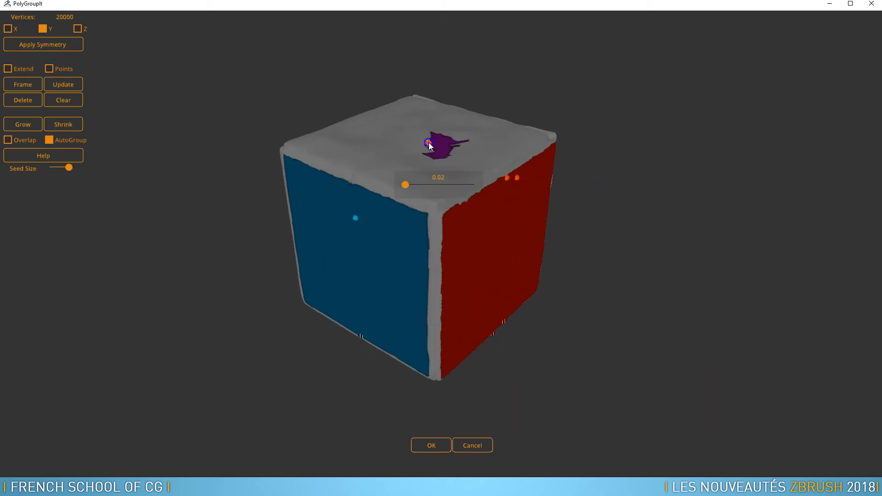
drag(582, 290, 620, 331)
mouse_move(404, 178)
mouse_down()
mouse_move(418, 177)
mouse_move(410, 176)
mouse_up()
- Apply the Y symmetry to the top-face seed and check the underside of the cube
drag(636, 311, 513, 375)
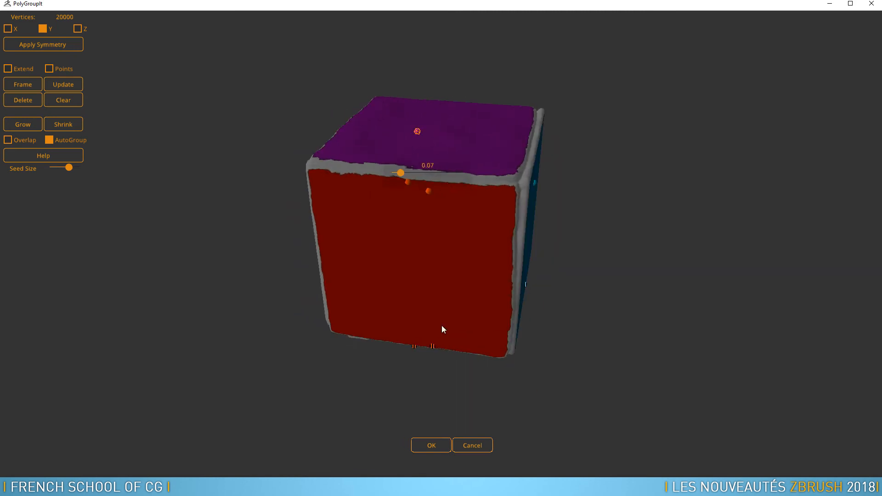
click(32, 43)
drag(650, 315, 510, 79)
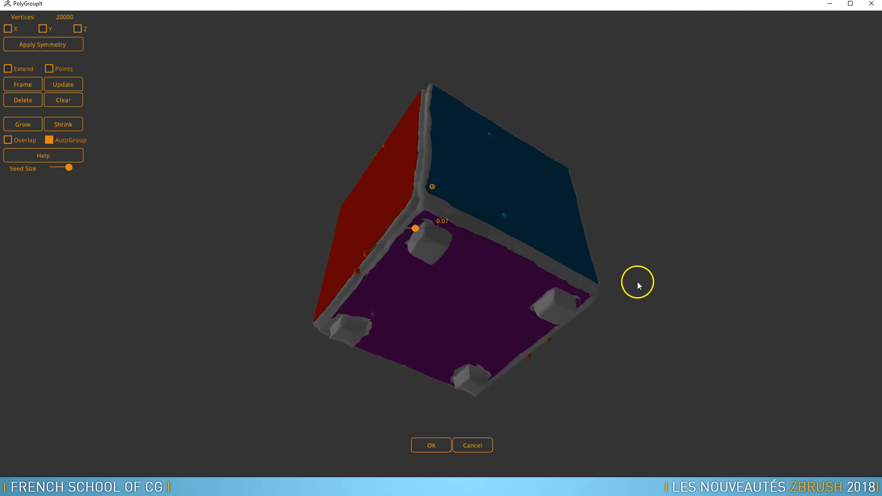
- Place X-symmetric seeds on the side faces of the feet under the cube and apply the symmetry
scroll(616, 235, up, 5)
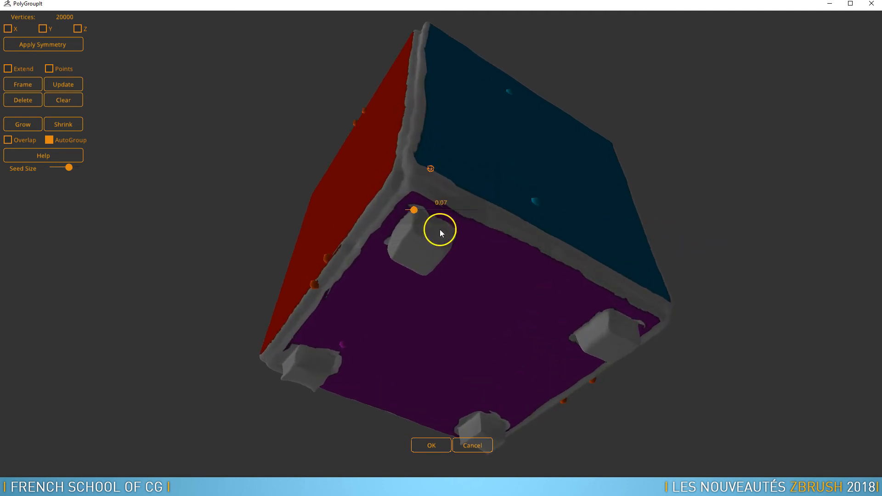
click(8, 29)
click(439, 232)
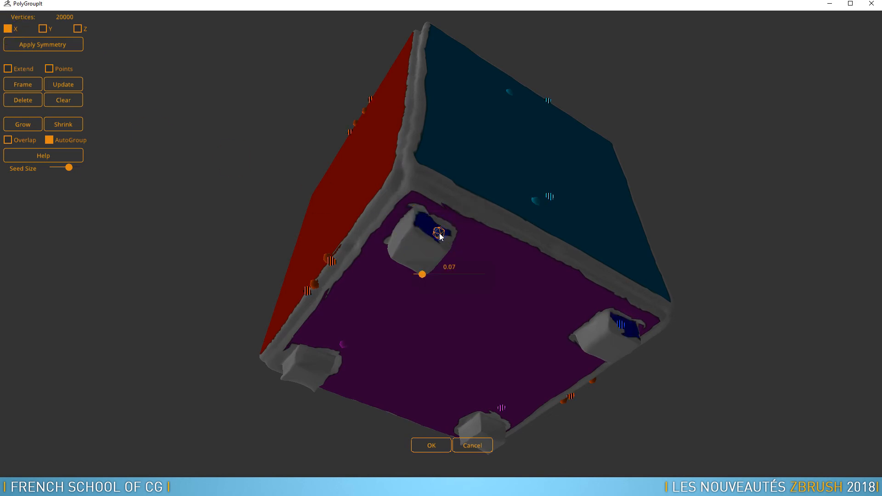
click(493, 431)
drag(541, 29, 880, 98)
click(550, 356)
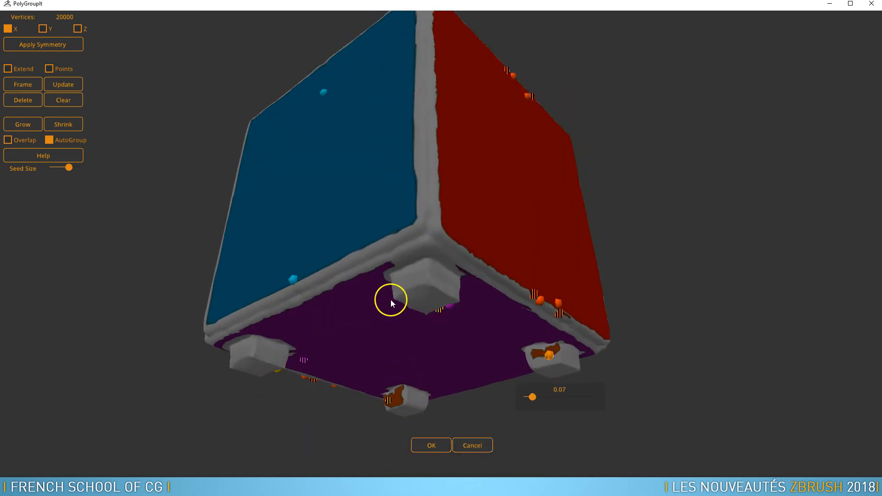
click(413, 280)
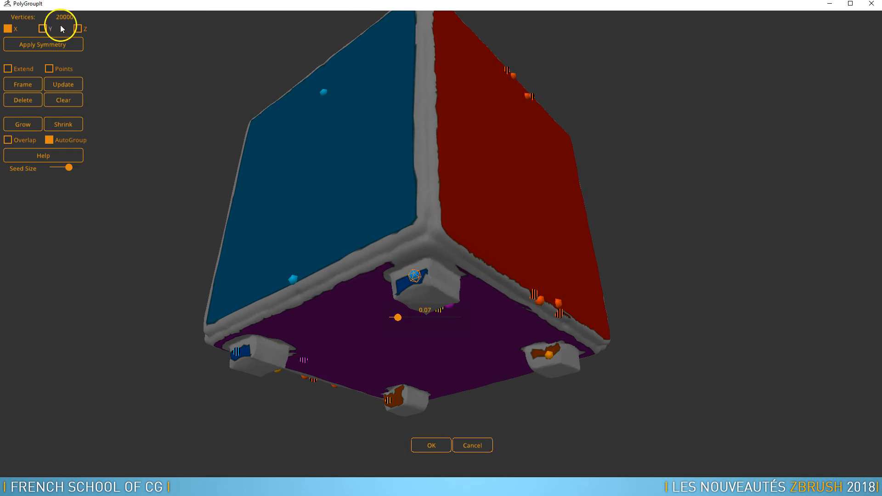
click(44, 43)
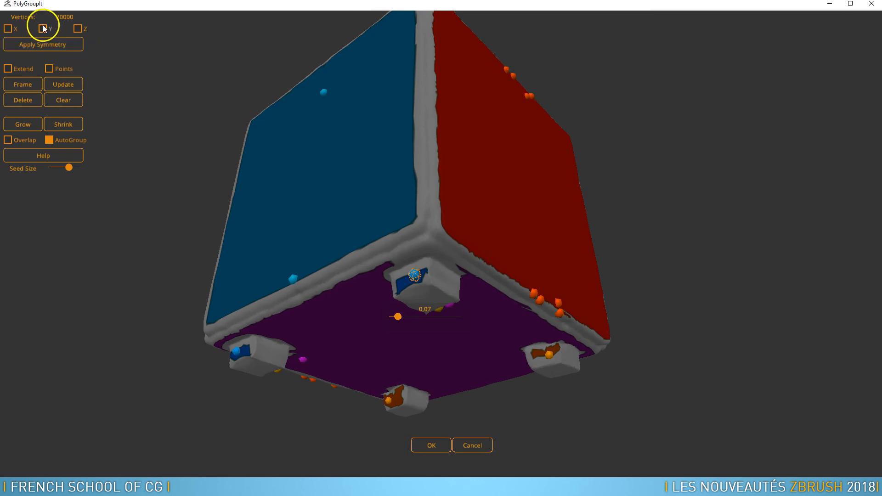
- With all symmetry off, place a separate seed on the bottom face of each of the four feet
click(44, 30)
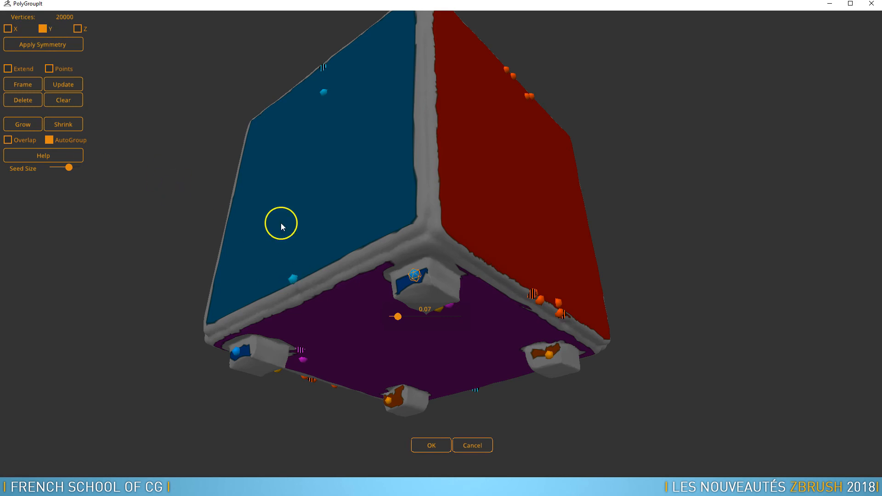
click(50, 29)
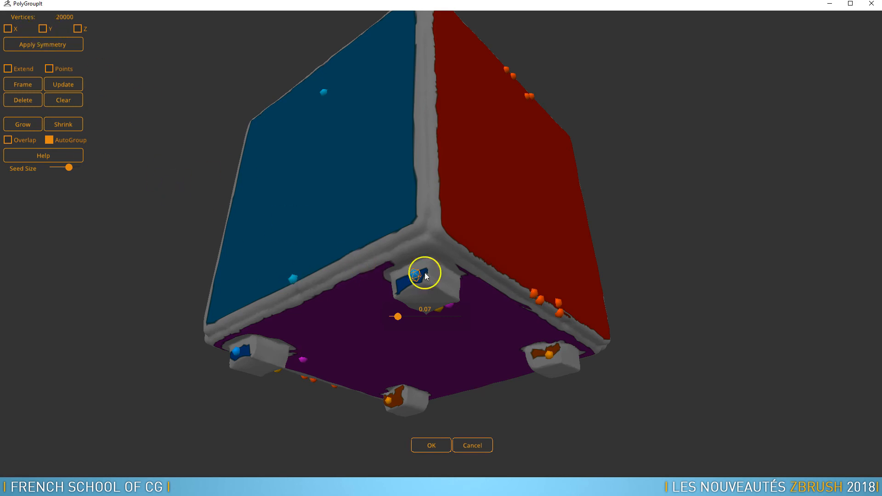
click(423, 297)
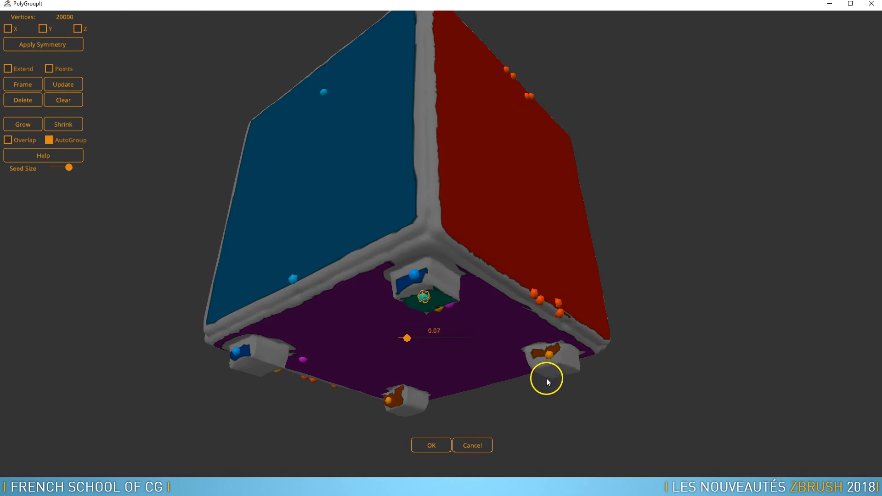
drag(693, 285, 574, 293)
click(572, 292)
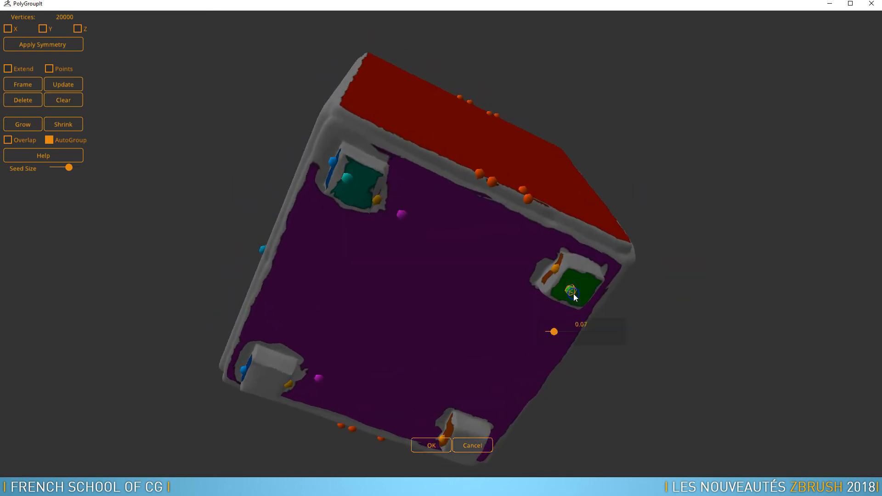
click(270, 381)
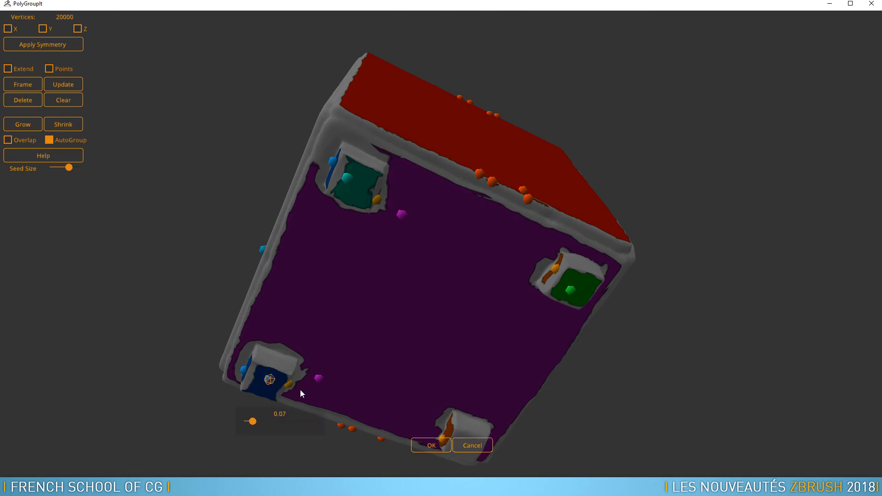
drag(652, 376, 596, 321)
click(492, 389)
- Place seeds with Z symmetry on the remaining ungrouped side faces of the feet
drag(646, 244, 570, 390)
click(77, 29)
click(294, 297)
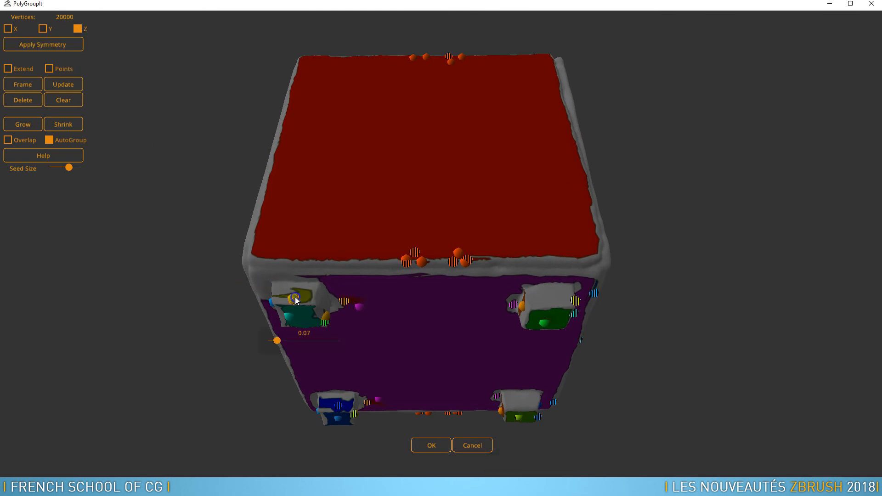
click(563, 298)
drag(568, 396, 597, 156)
click(522, 118)
drag(572, 318, 580, 310)
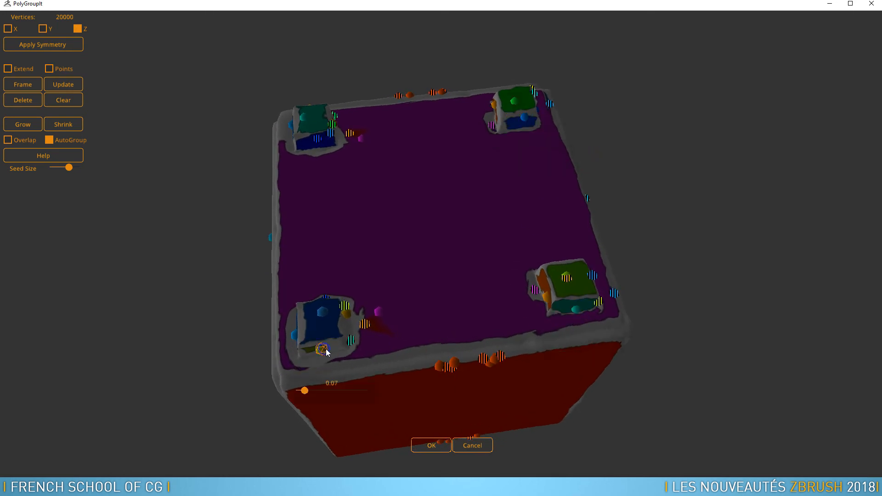
- Turn on Extend to fill the ungrouped edges, and accept the PolyGroupIt result to return the cube to ZBrush
drag(621, 195, 656, 309)
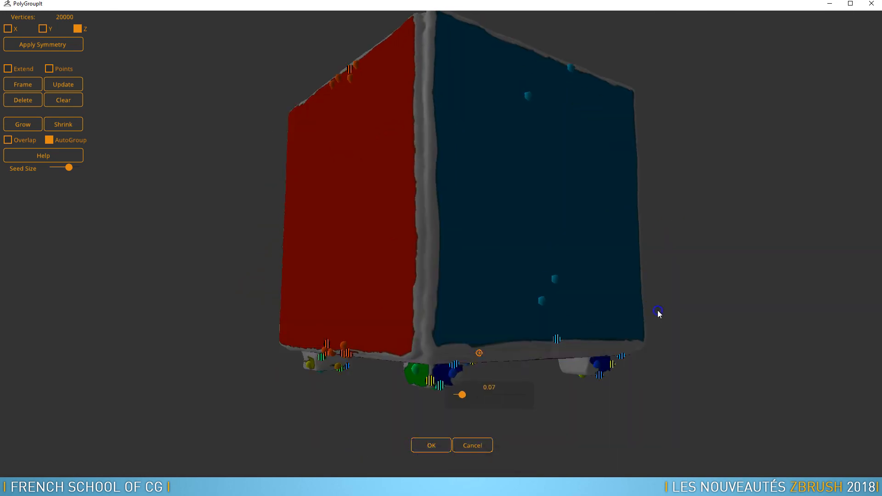
click(8, 69)
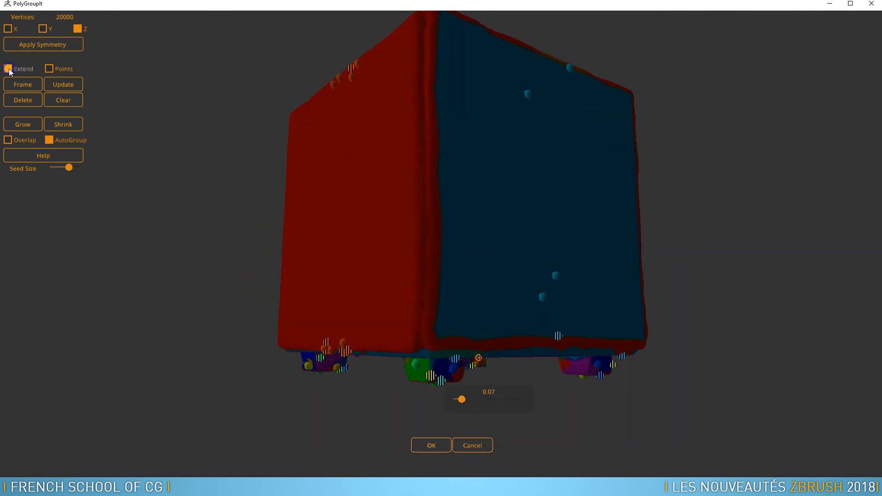
drag(658, 117, 390, 232)
drag(705, 225, 578, 197)
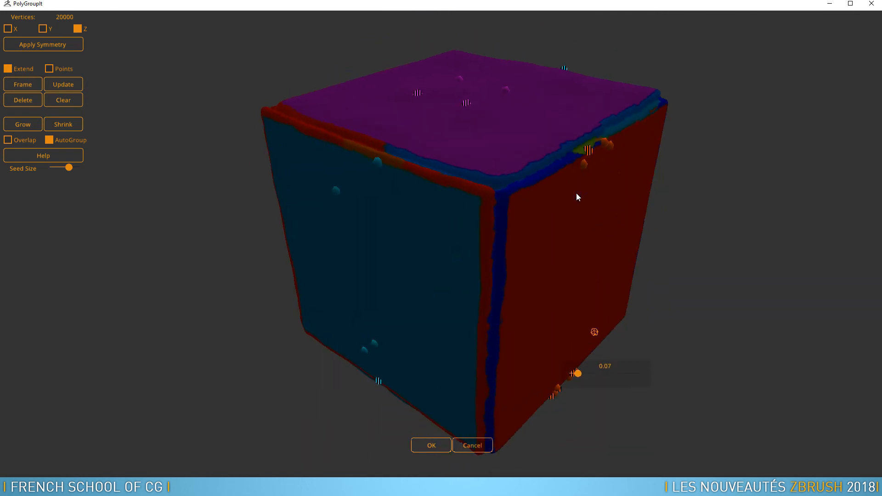
click(489, 444)
drag(490, 443, 613, 238)
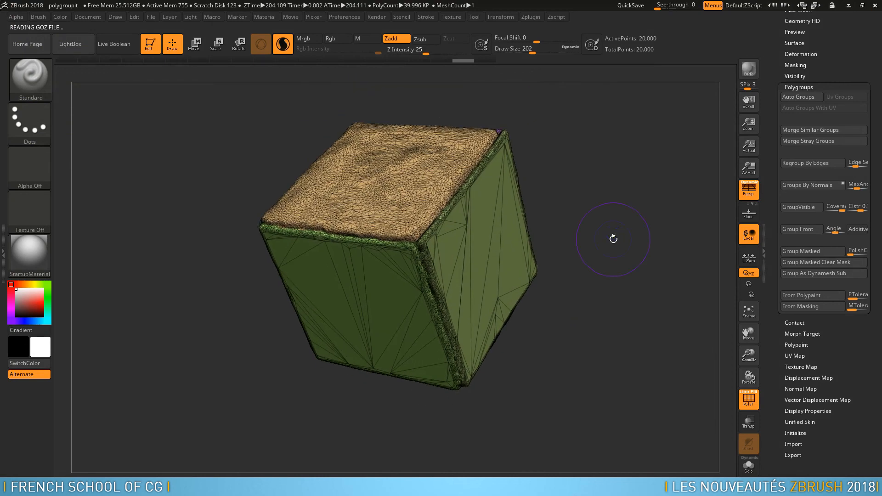